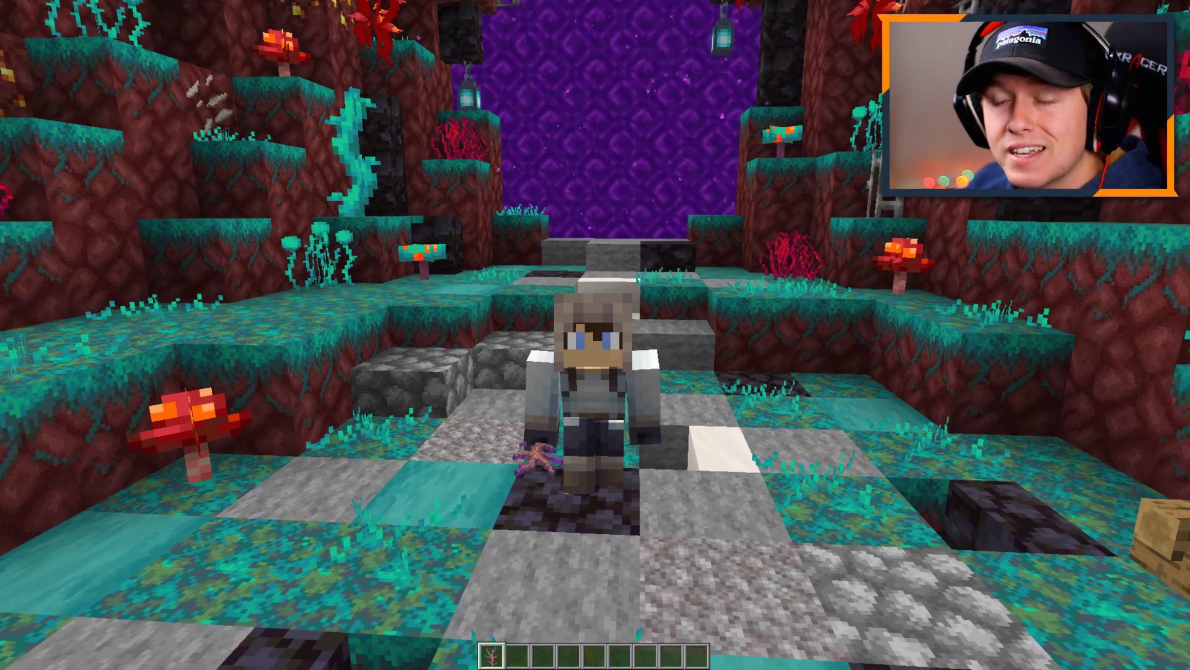
# Step: Walk the character around near the deepslate wall and the hobbit house, crouching briefly
pyautogui.press('shift')
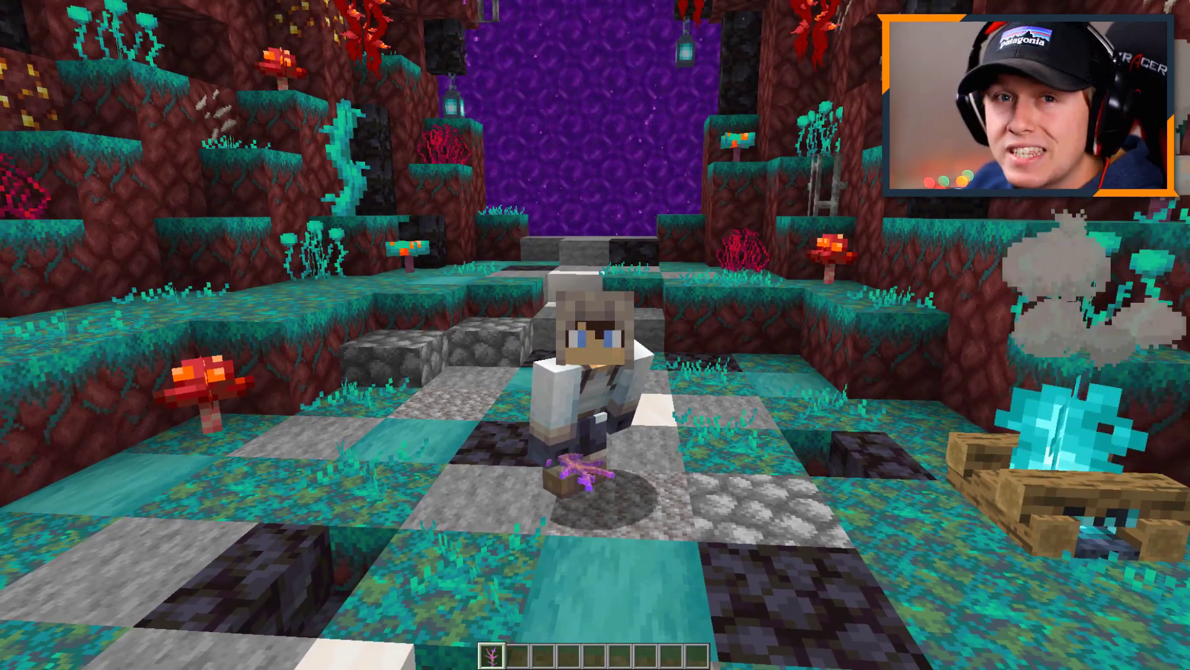
pyautogui.press('shift')
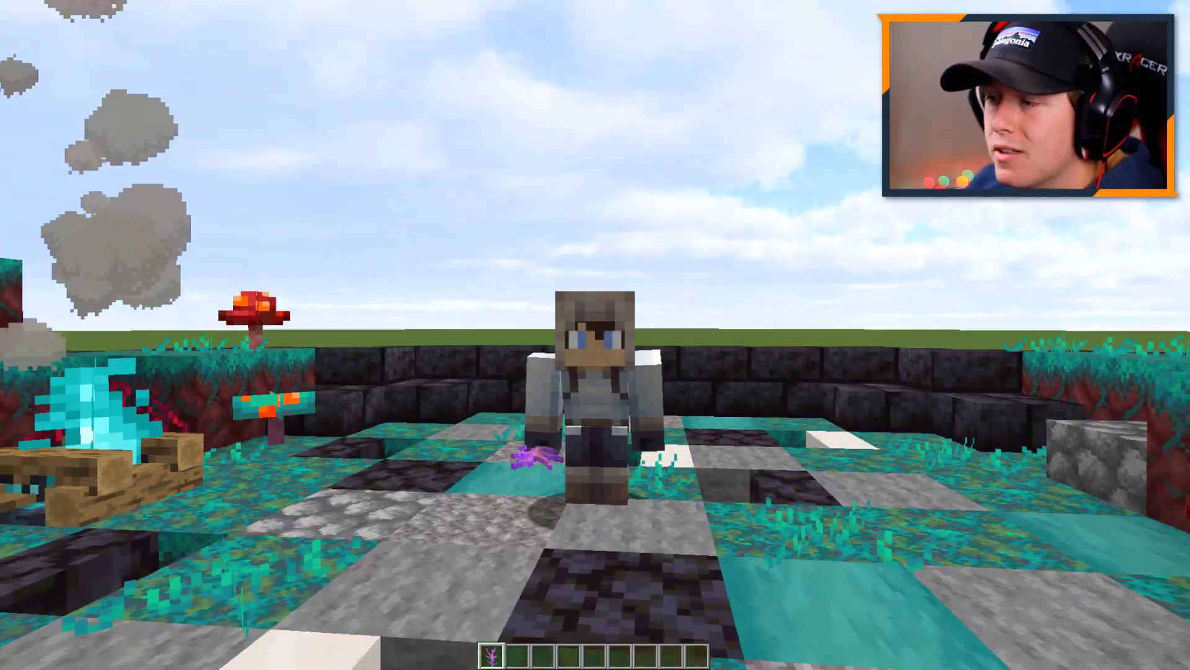
pyautogui.press('s')
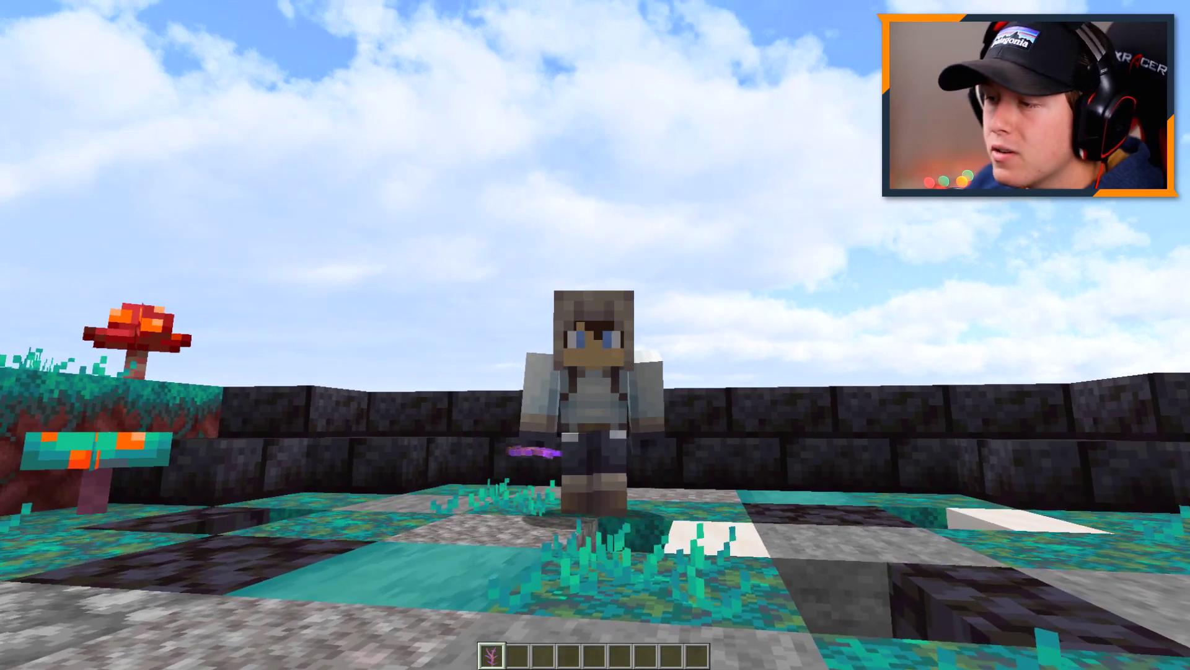
pyautogui.press('w')
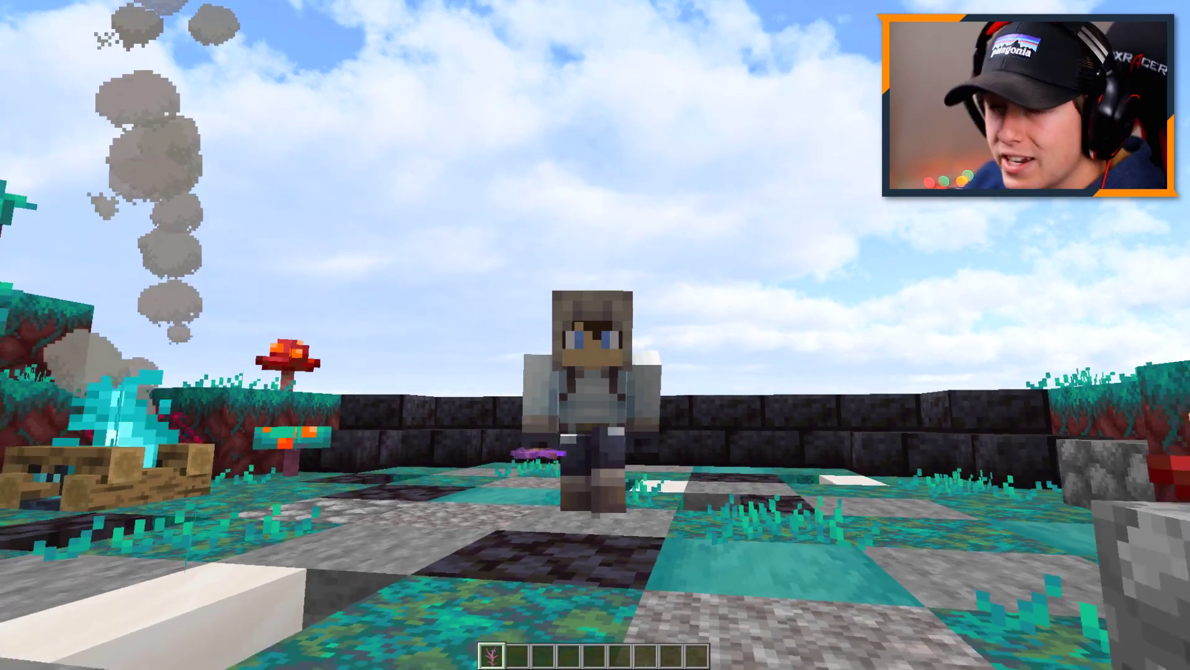
pyautogui.press('w')
pyautogui.press('w')
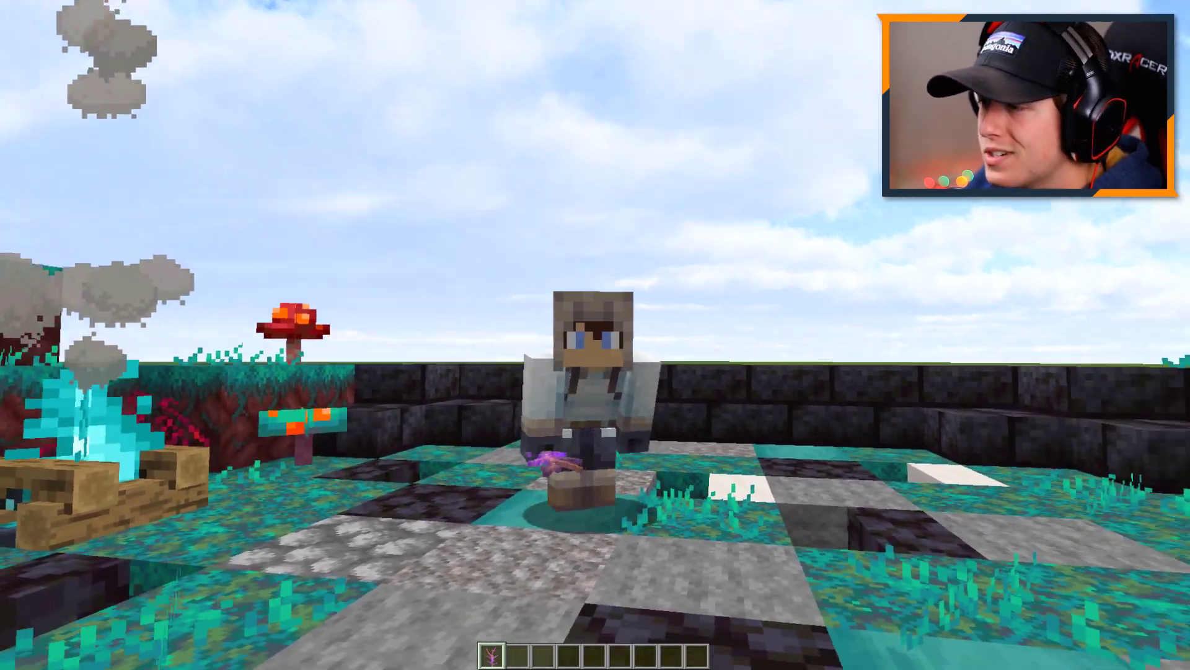
pyautogui.press('w')
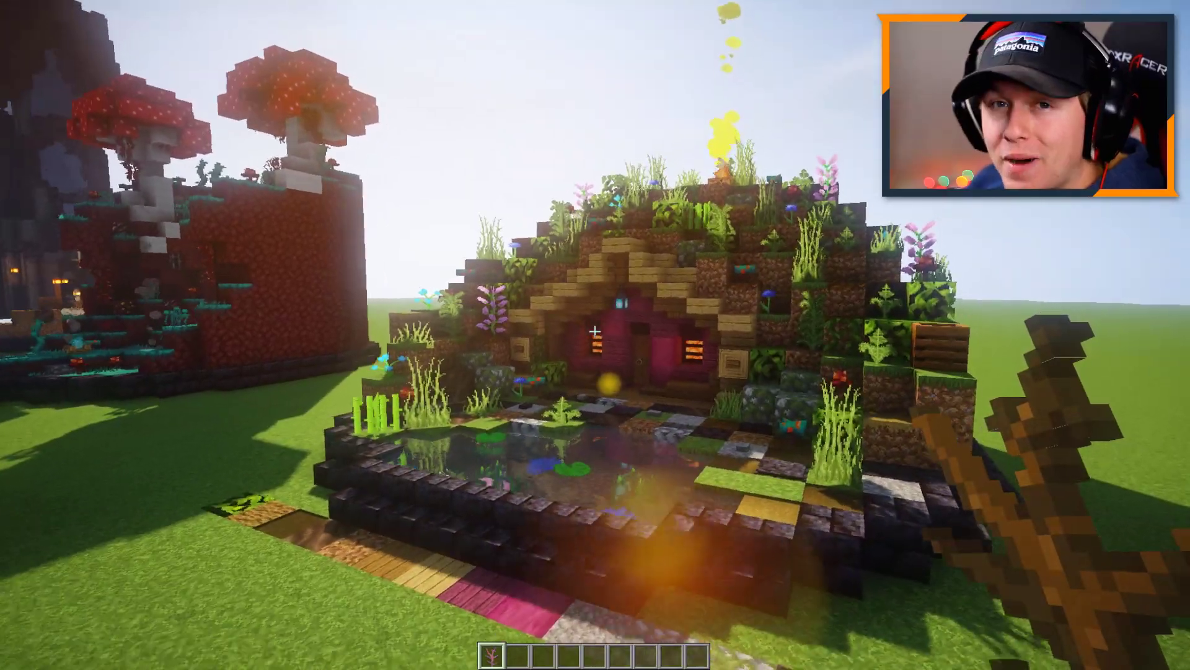
pyautogui.press('s')
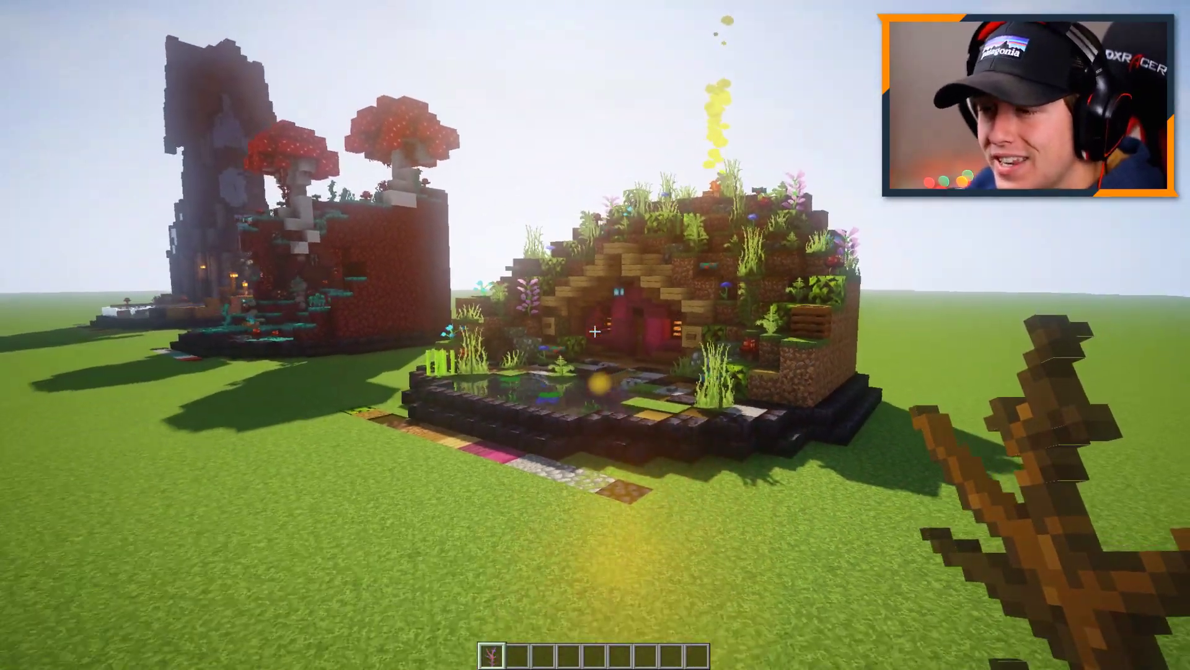
pyautogui.press('w')
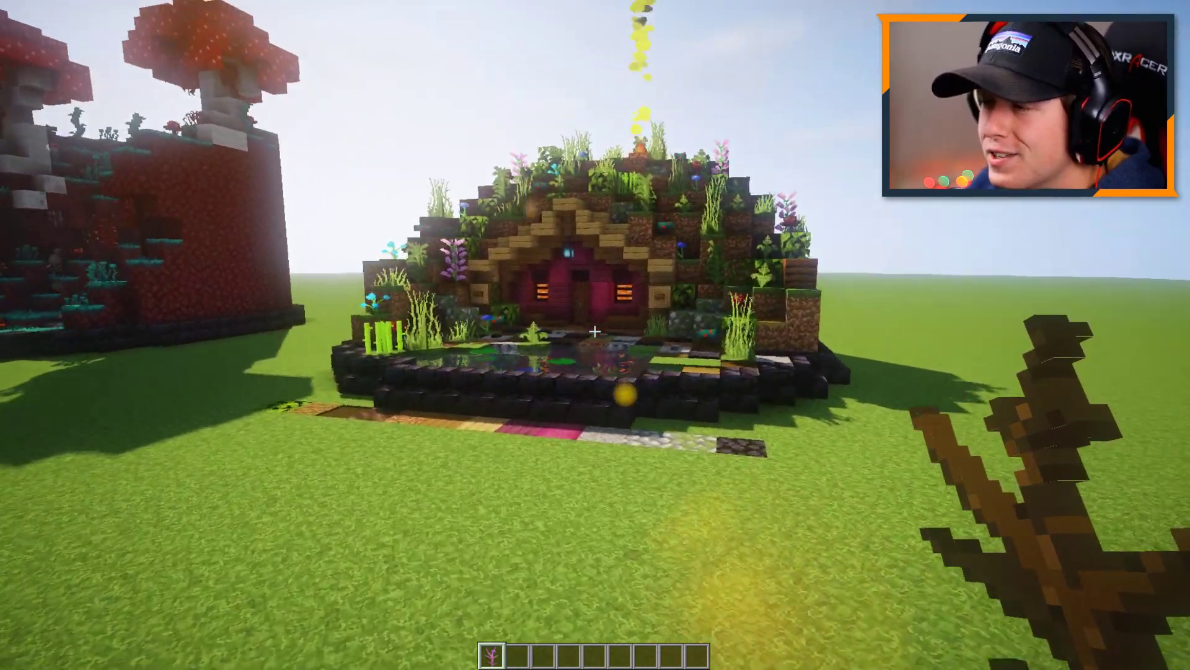
pyautogui.press('w')
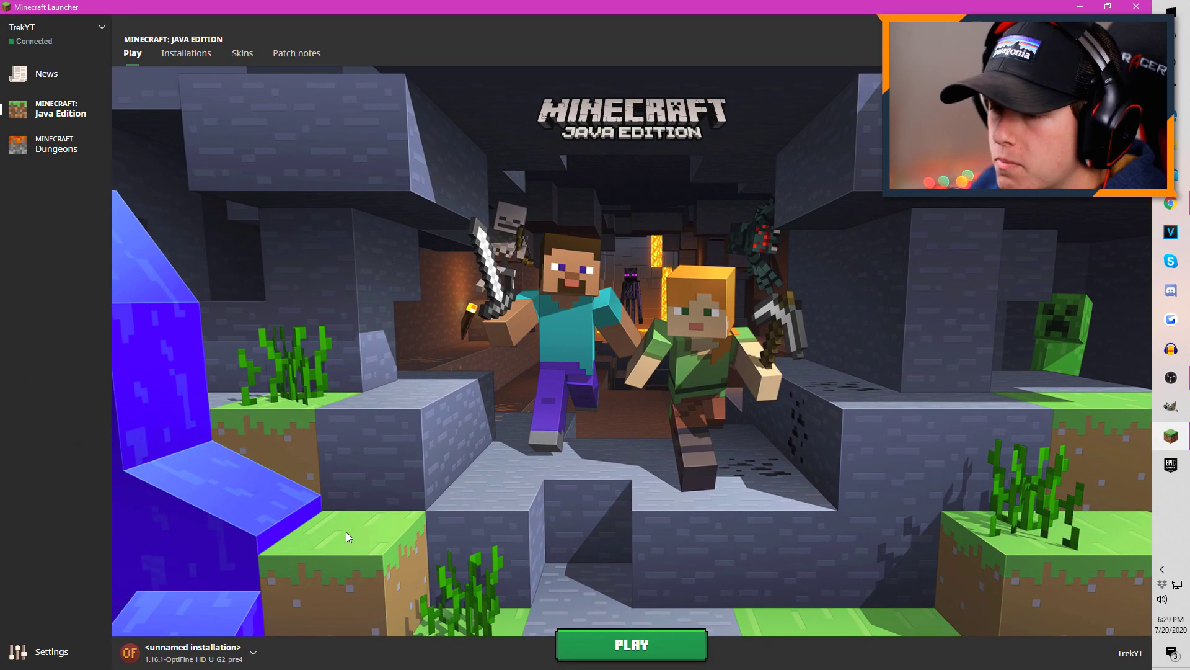
# Step: Launch Minecraft using the Latest release 1.16.1 installation
pyautogui.click(192, 651)
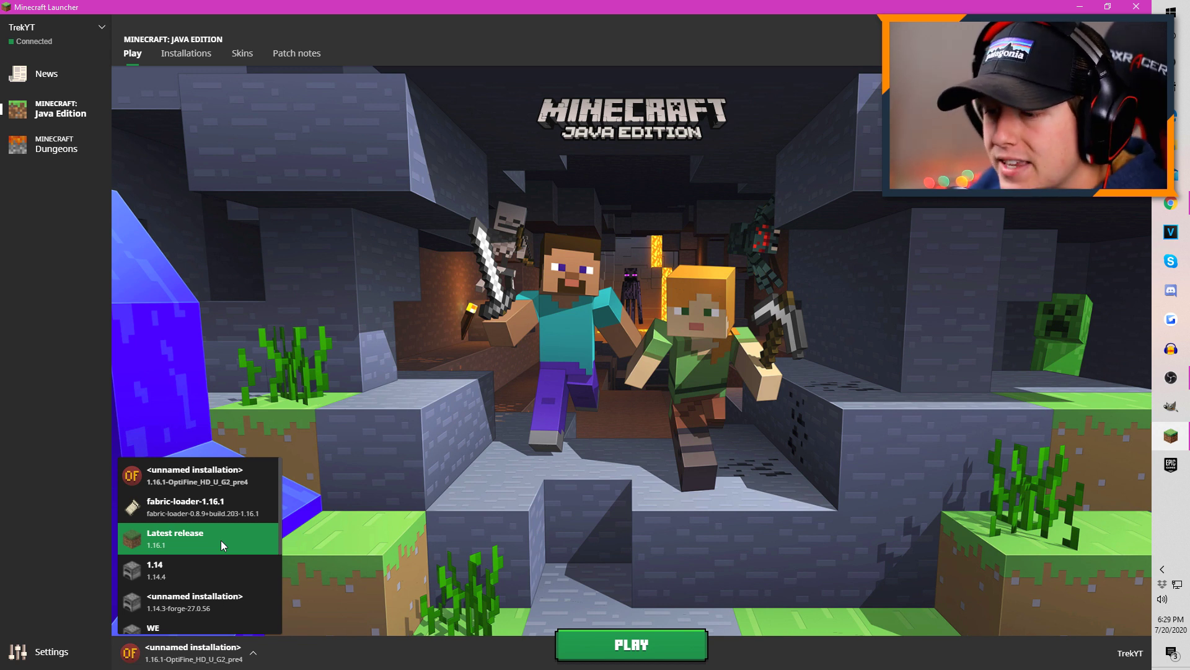
pyautogui.click(221, 541)
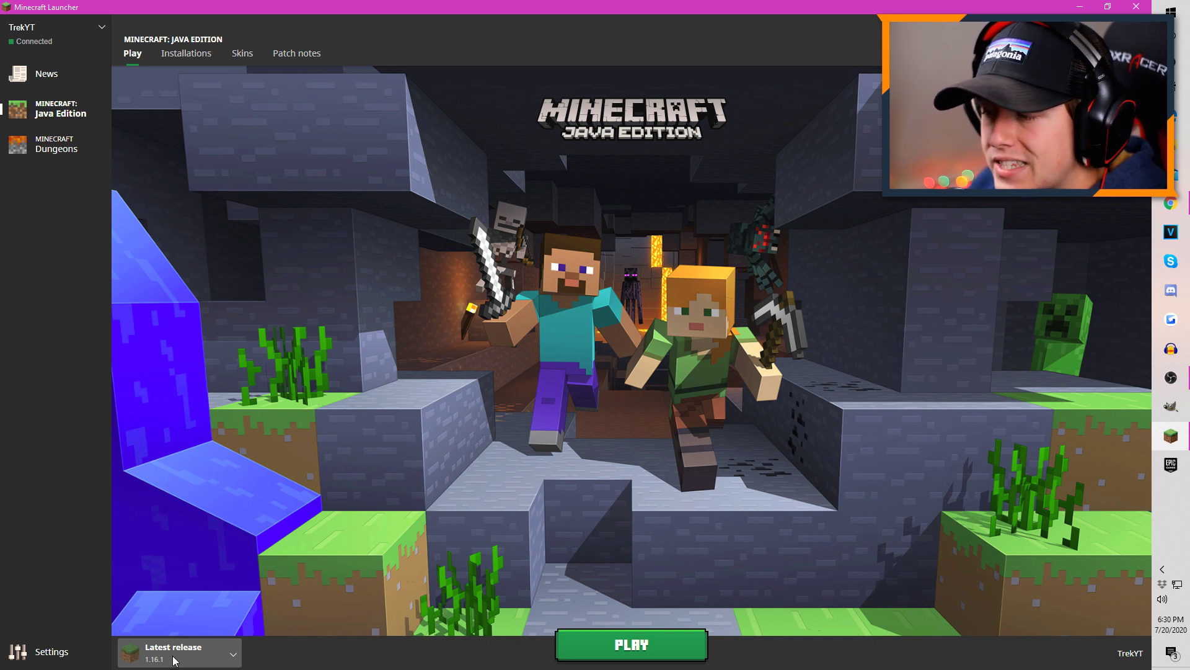
pyautogui.click(579, 637)
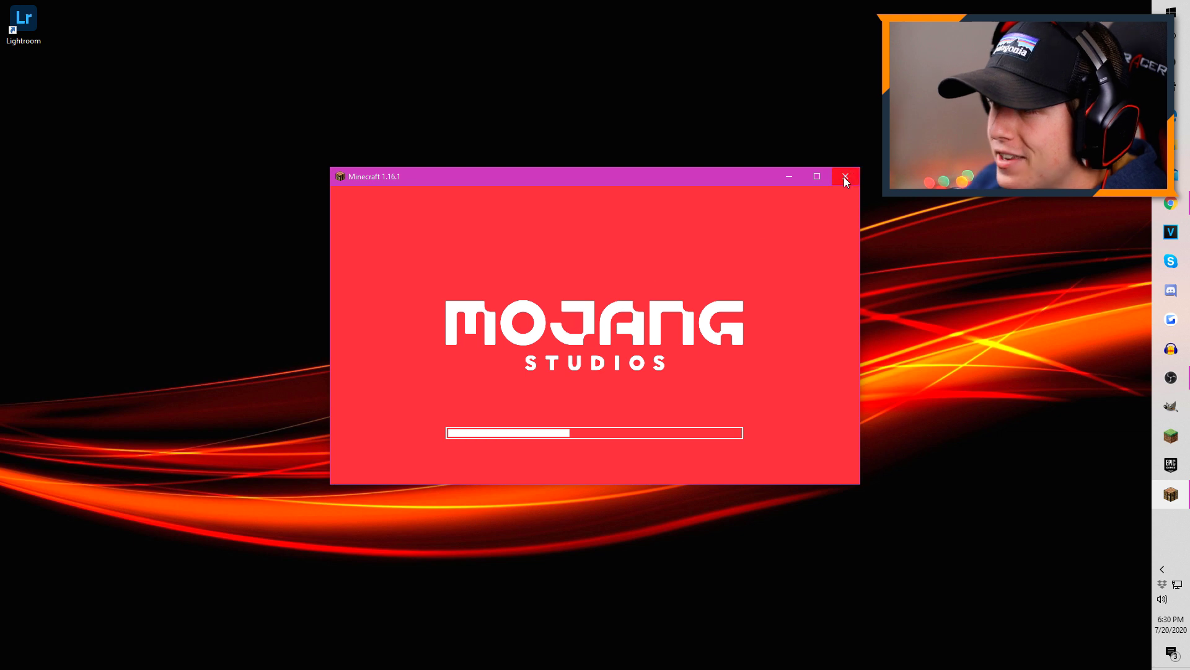
# Step: Close the Minecraft 1.16.1 loading window and return to the OptiFine downloads page
pyautogui.click(845, 176)
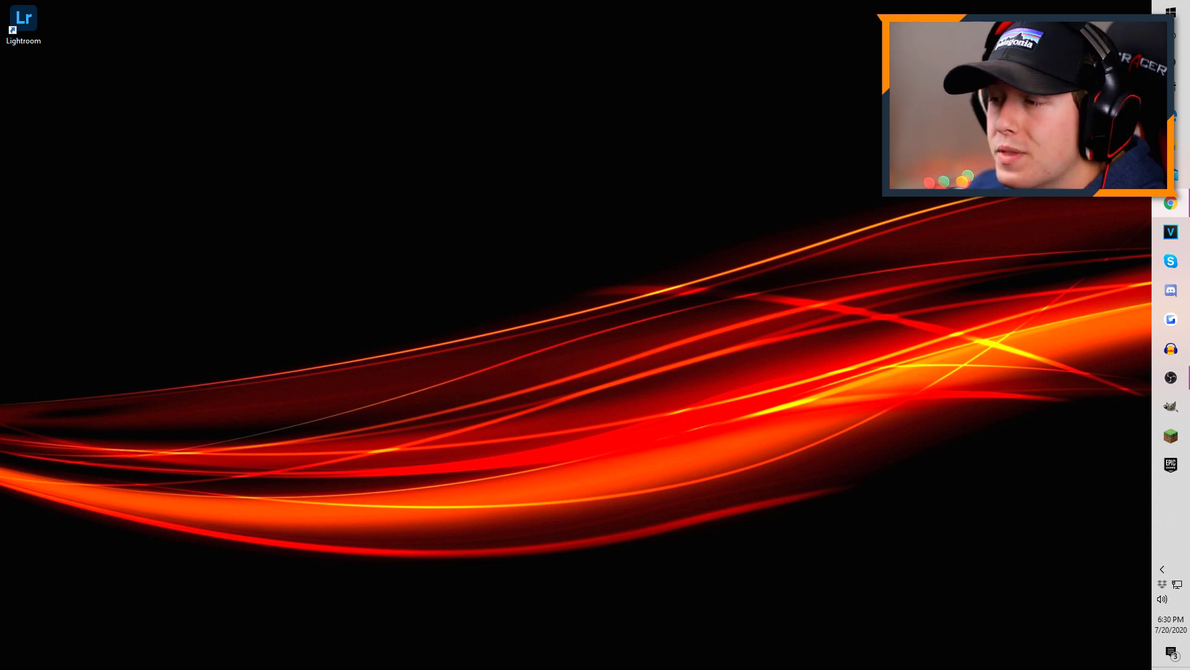
pyautogui.hotkey('alt', 'Tab')
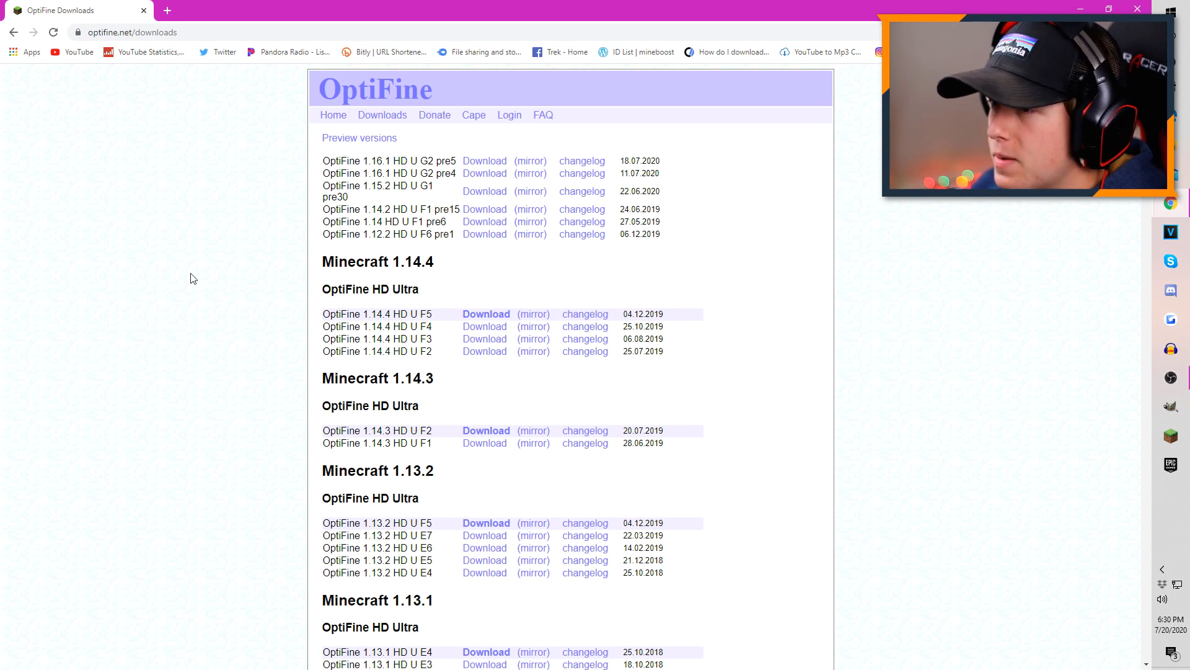
pyautogui.click(381, 141)
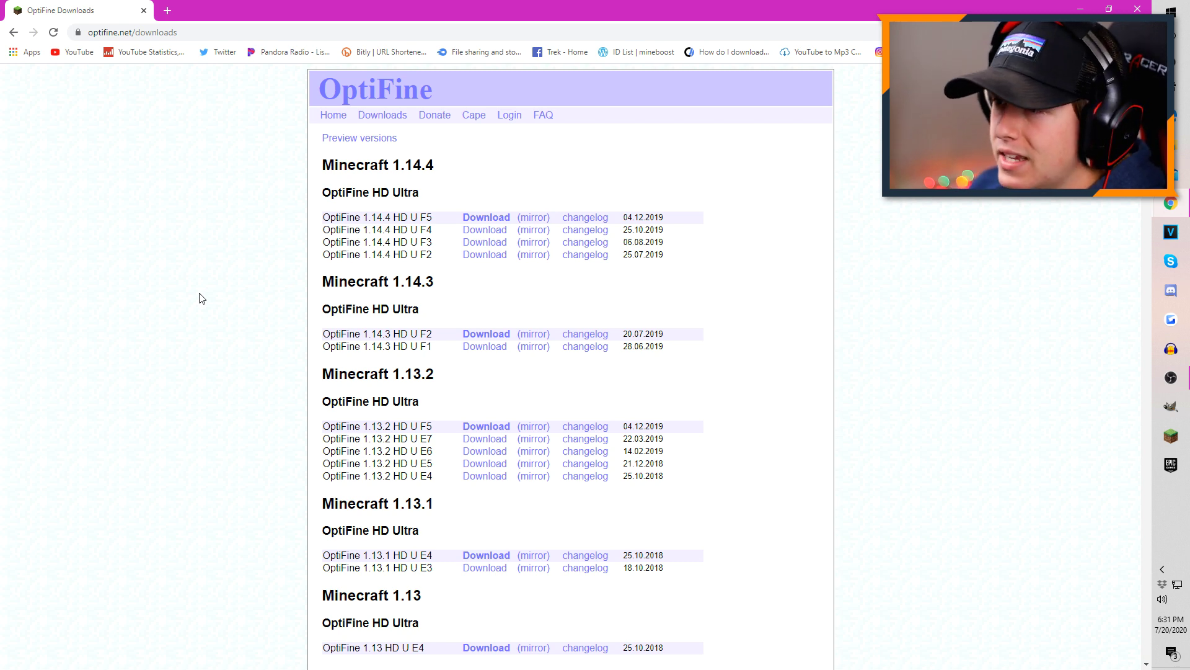
pyautogui.click(367, 139)
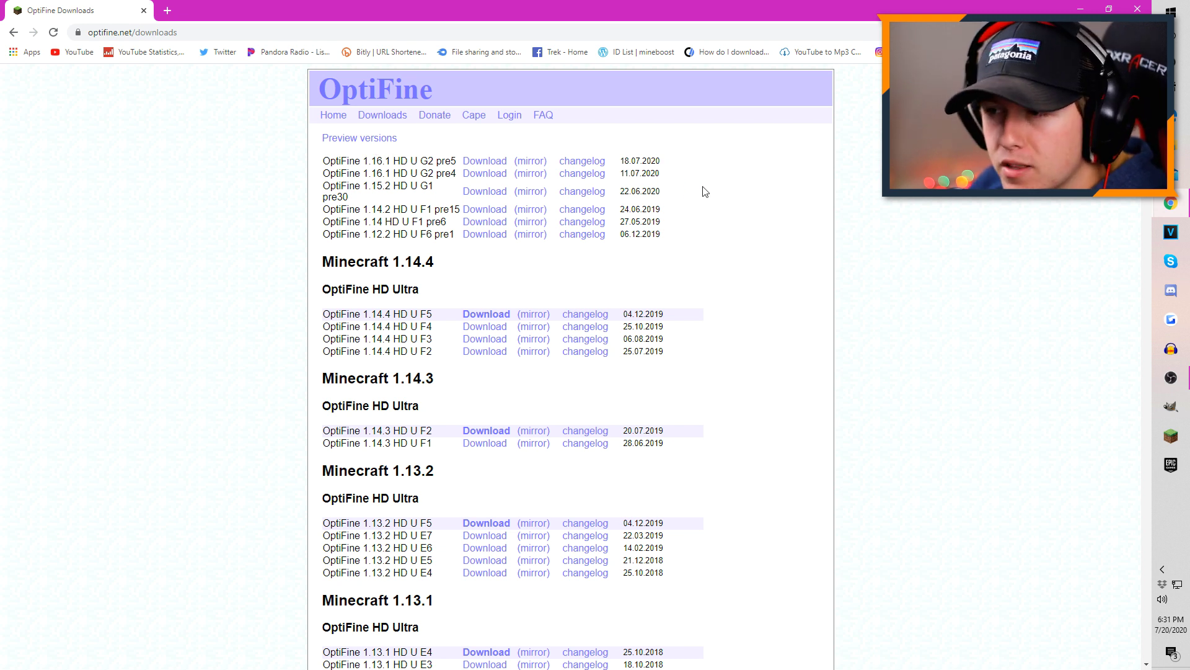
# Step: Download the preview_OptiFine_1.16.1 HD U G2 pre5 jar past the ad page and keep it despite the warning
pyautogui.click(493, 164)
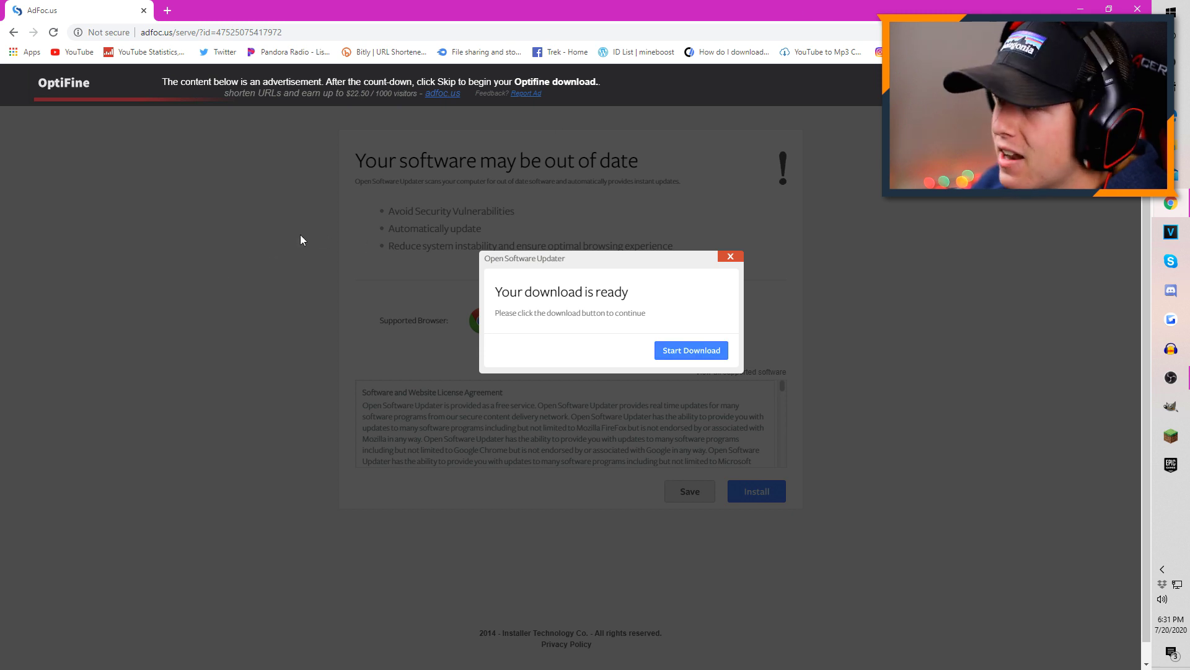
pyautogui.moveTo(477, 9); pyautogui.dragTo(372, 90)
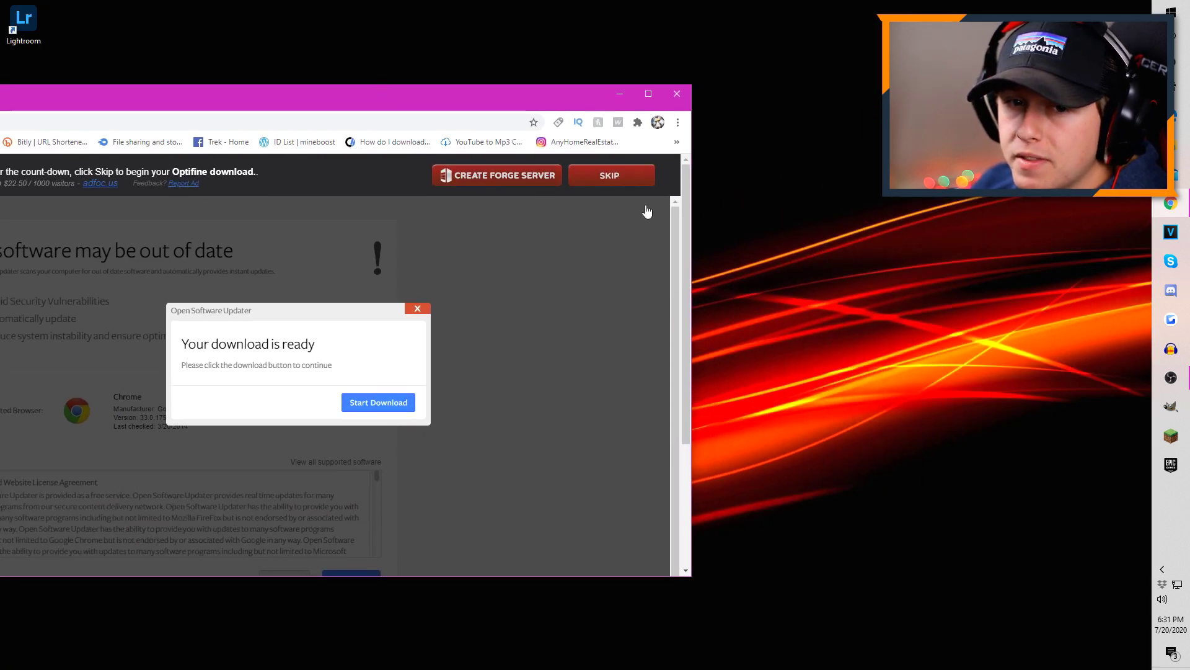
pyautogui.click(621, 181)
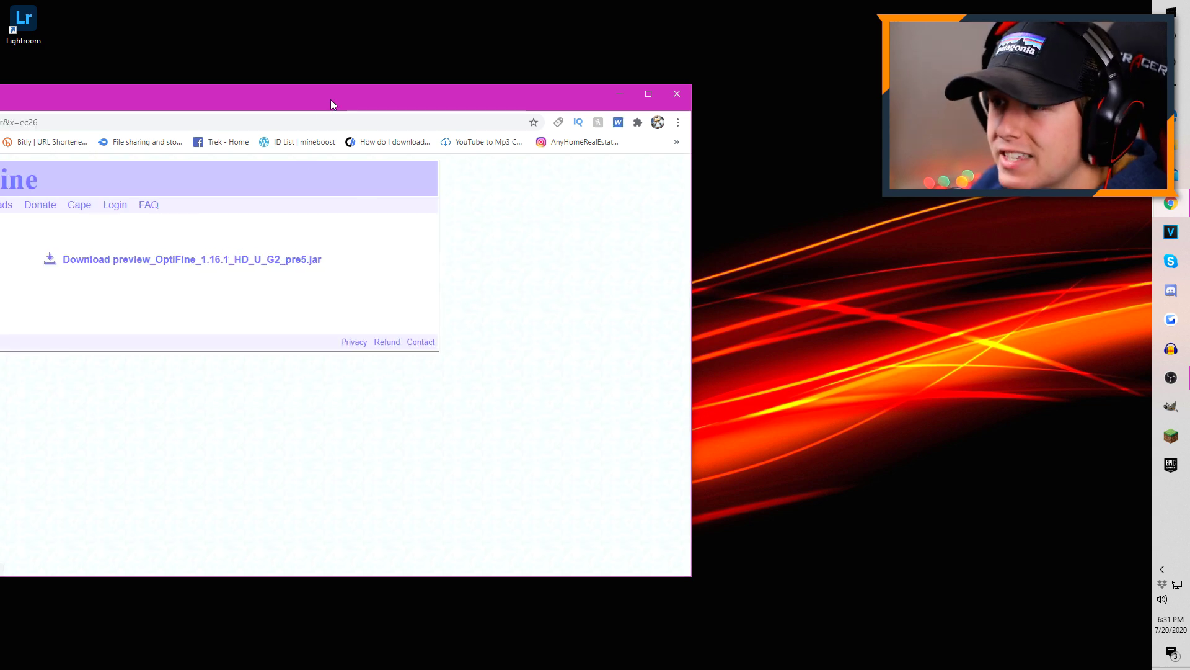
pyautogui.doubleClick(330, 103)
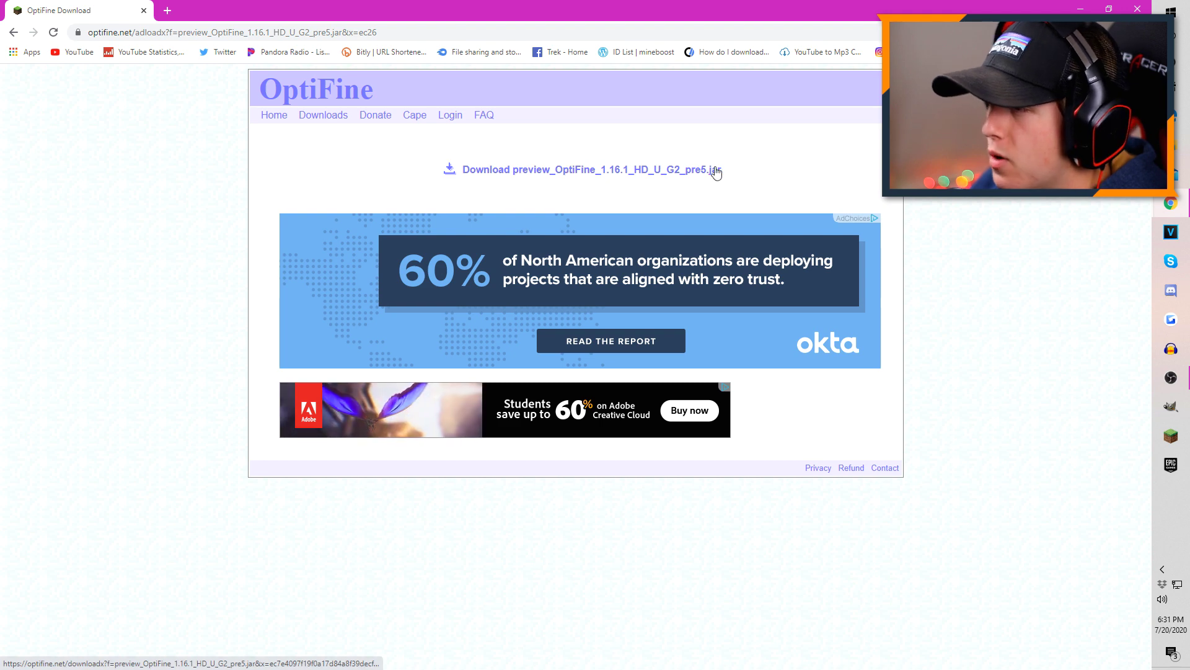
pyautogui.click(528, 176)
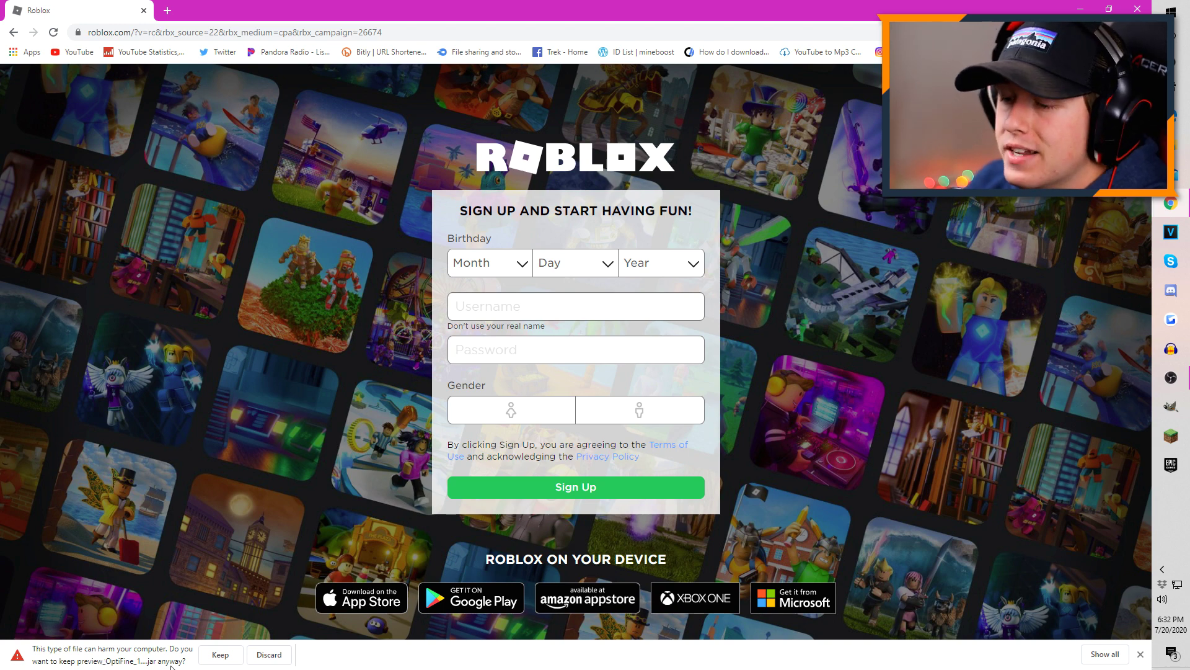
pyautogui.click(220, 654)
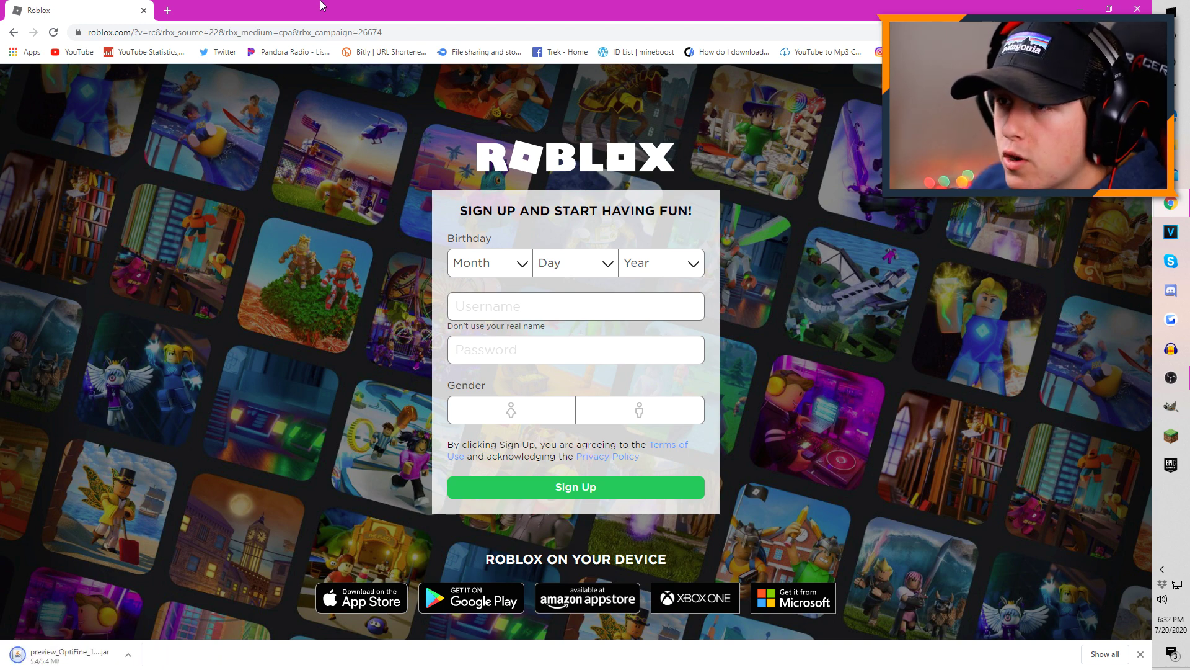
# Step: Install OptiFine HD Ultra G2 pre5 for 1.16.1 from the jar placed on the desktop
pyautogui.press('super+d')
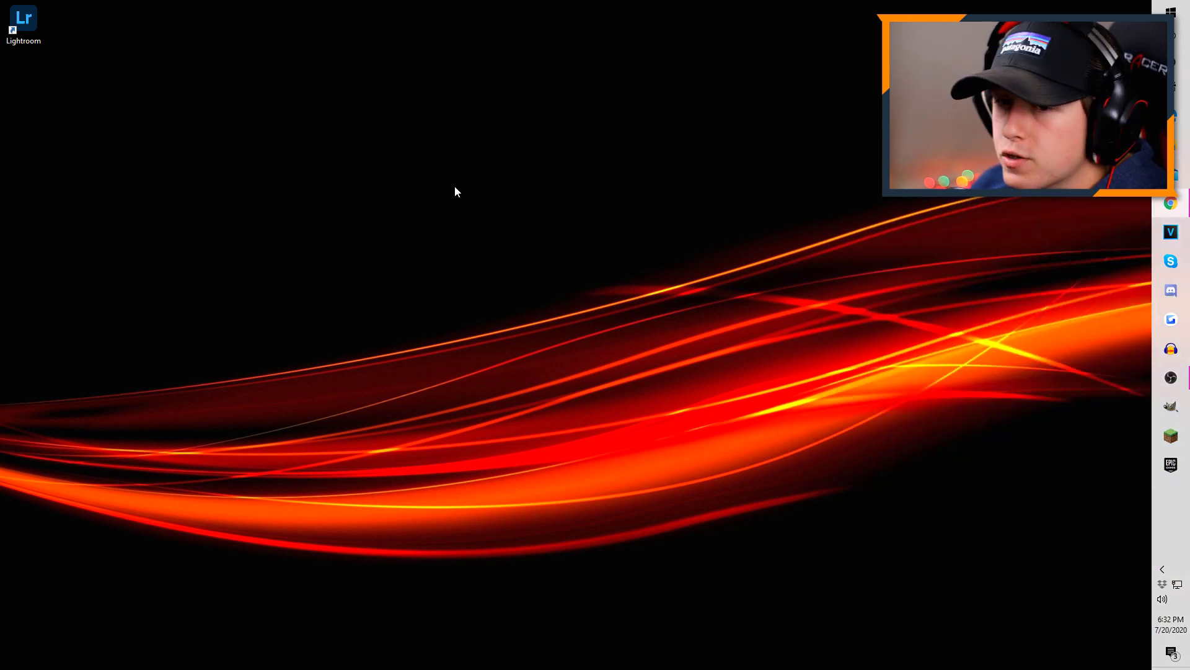
pyautogui.moveTo(513, 298); pyautogui.dragTo(577, 300)
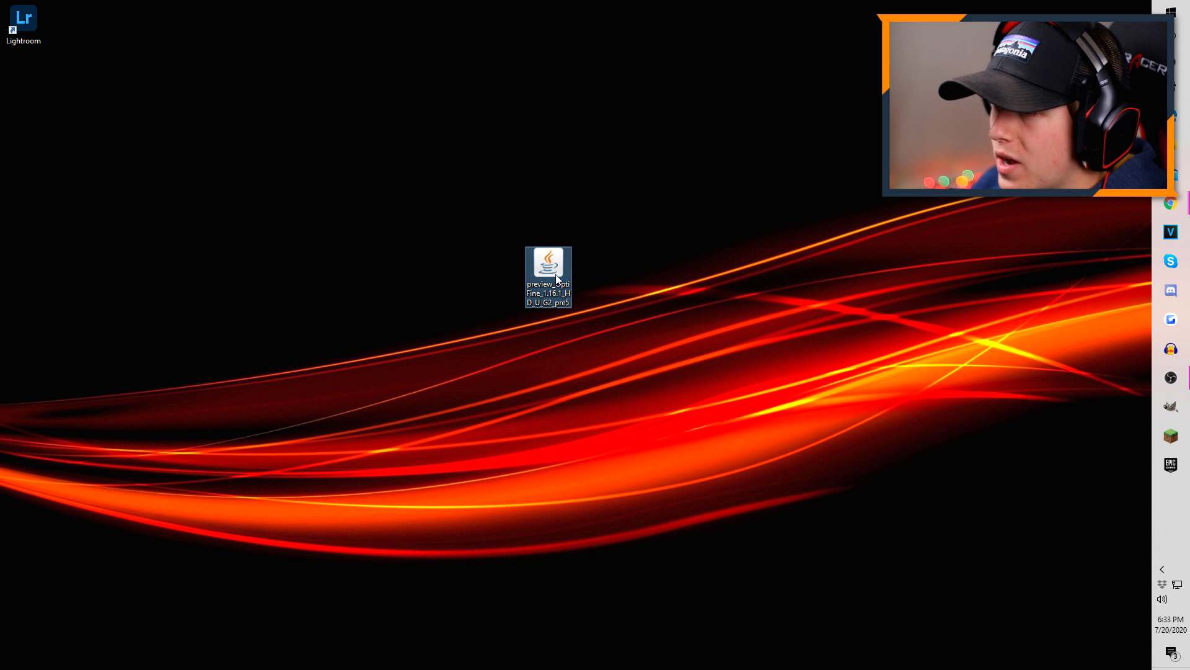
pyautogui.doubleClick(556, 274)
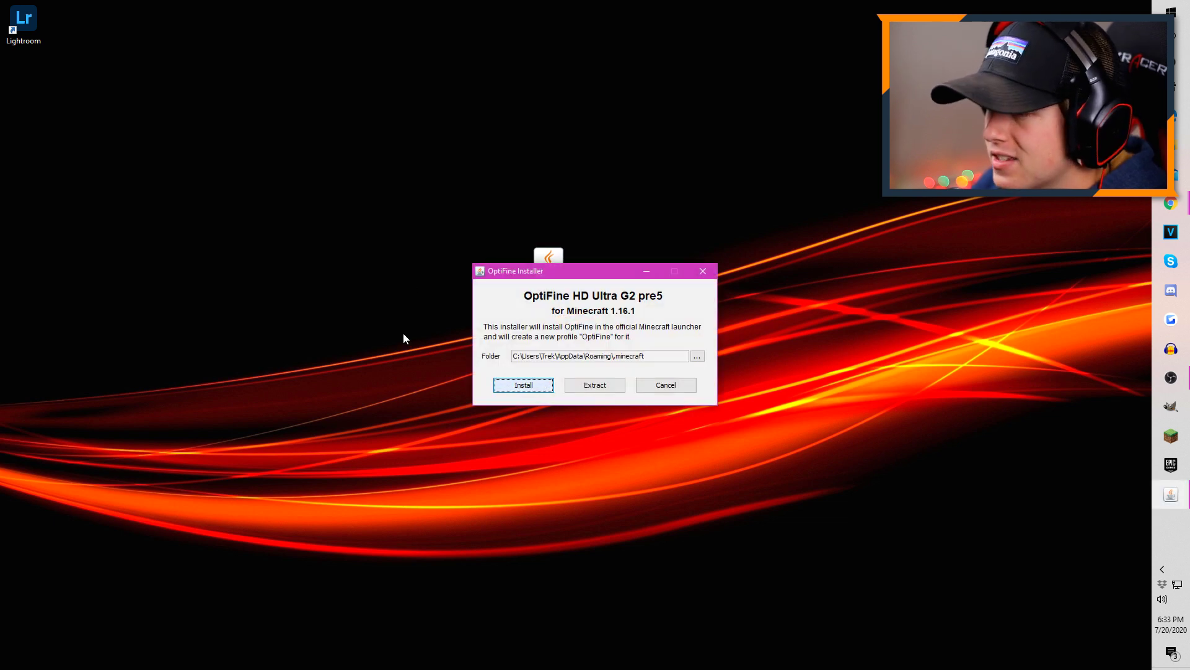
pyautogui.press('Return')
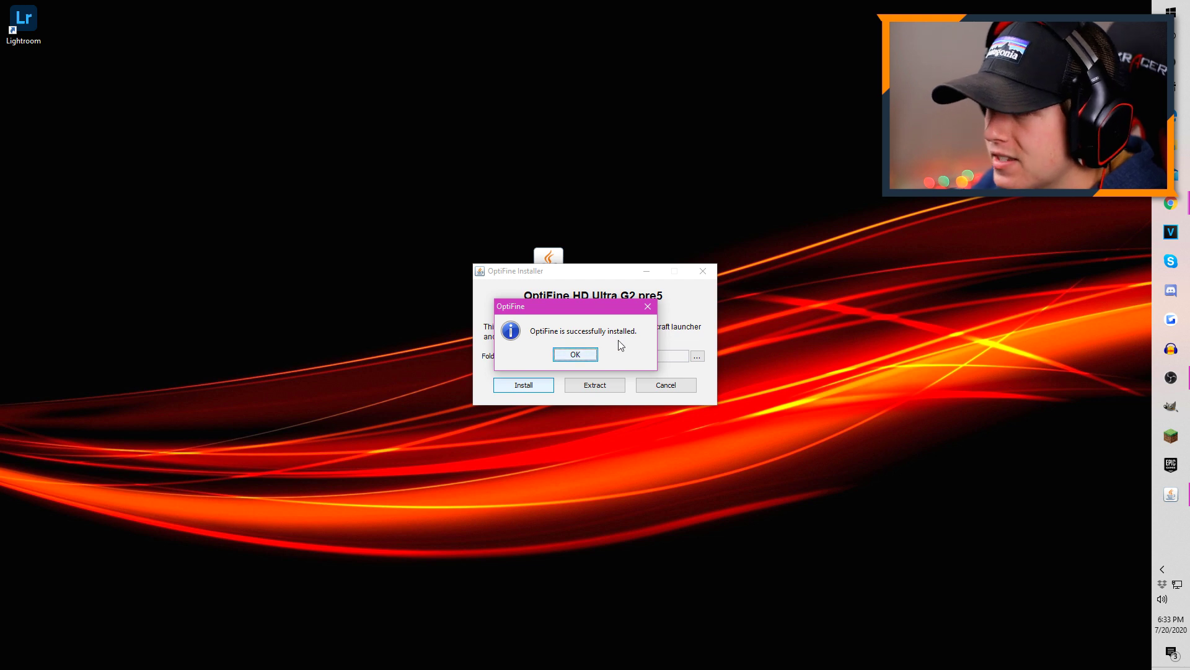
pyautogui.click(587, 356)
pyautogui.moveTo(553, 269); pyautogui.dragTo(53, 84)
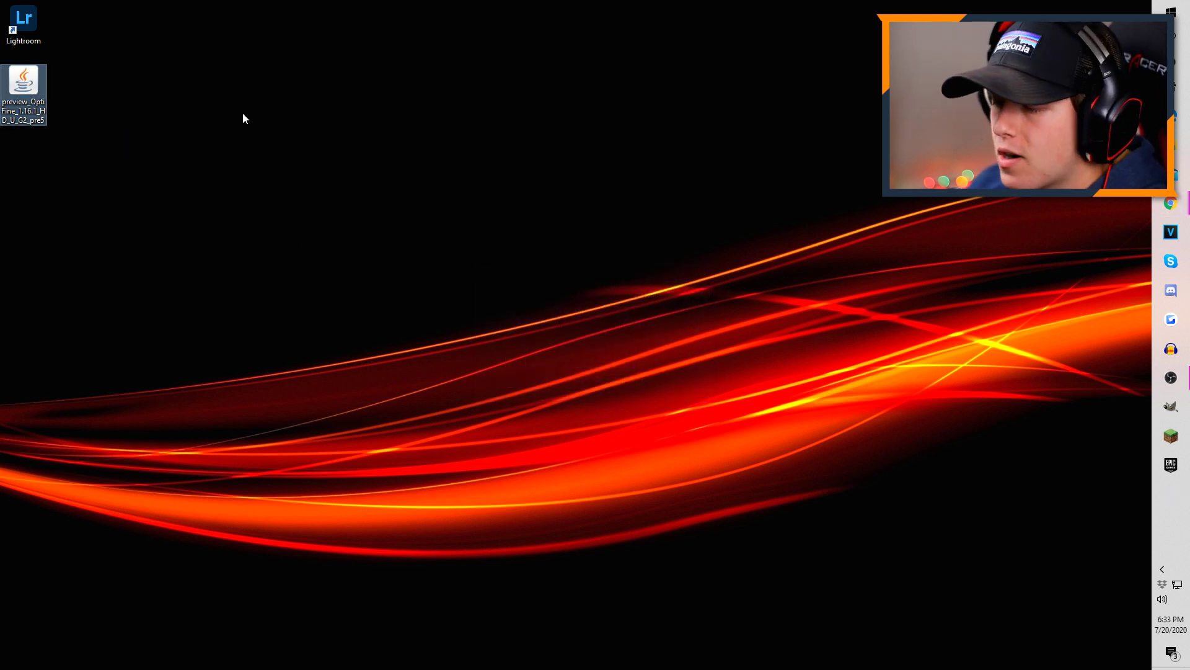
pyautogui.click(1170, 436)
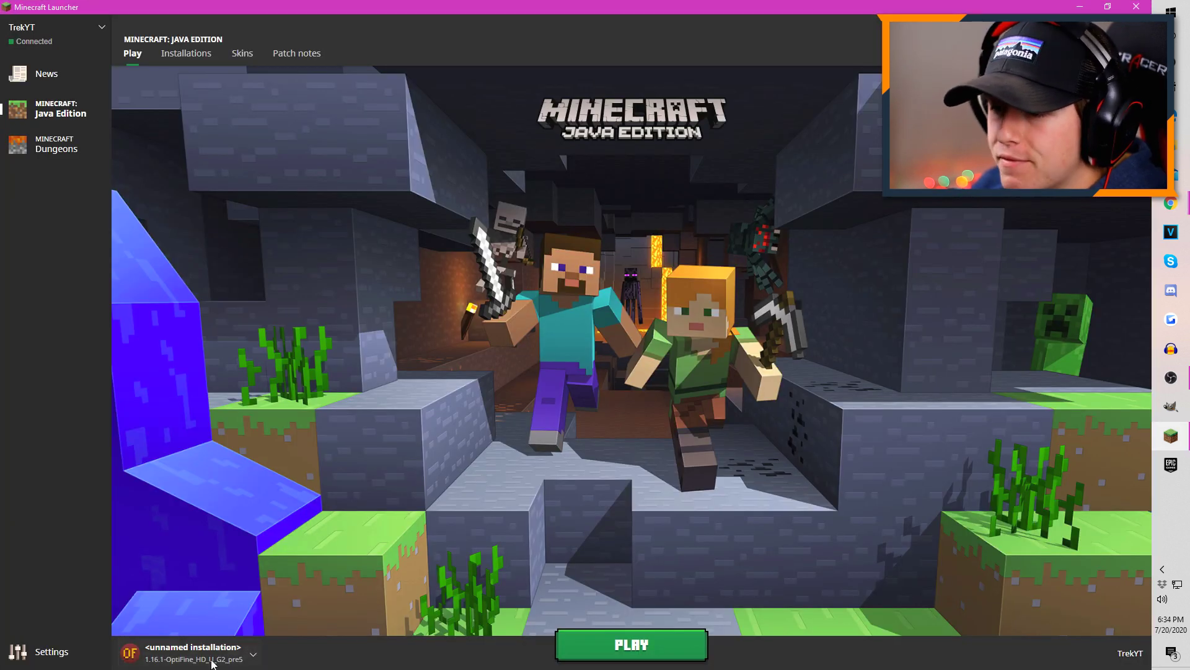
# Step: Keep the OptiFine 1.16.1 installation selected in the launcher and return to the browser
pyautogui.click(233, 660)
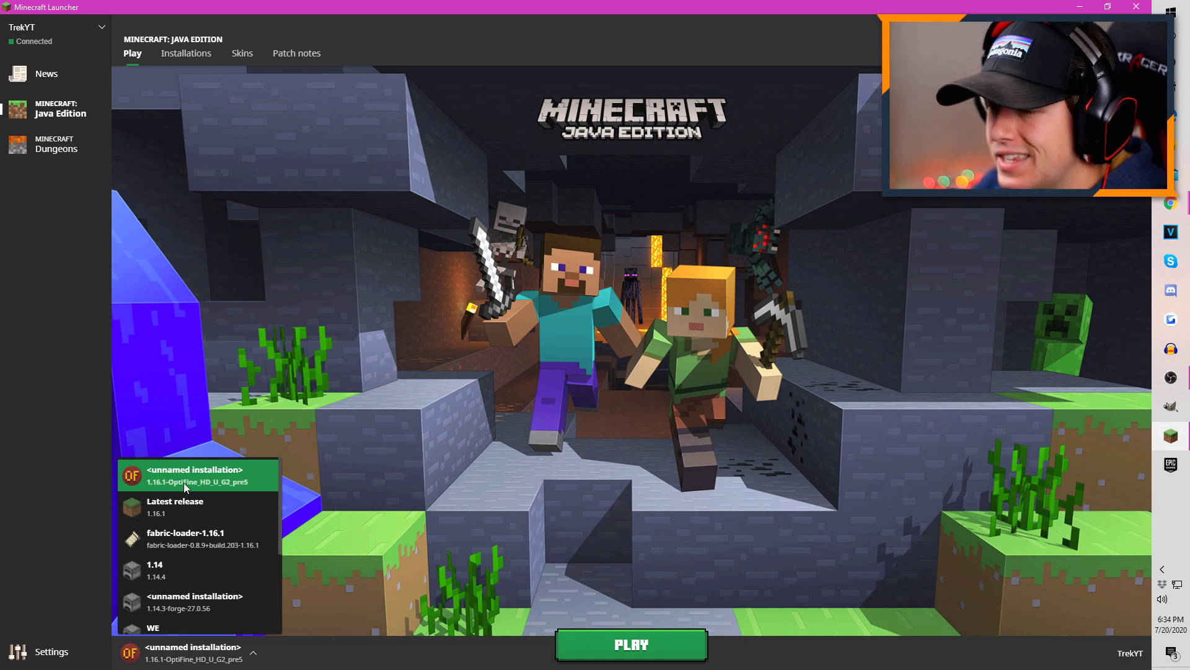
pyautogui.click(287, 657)
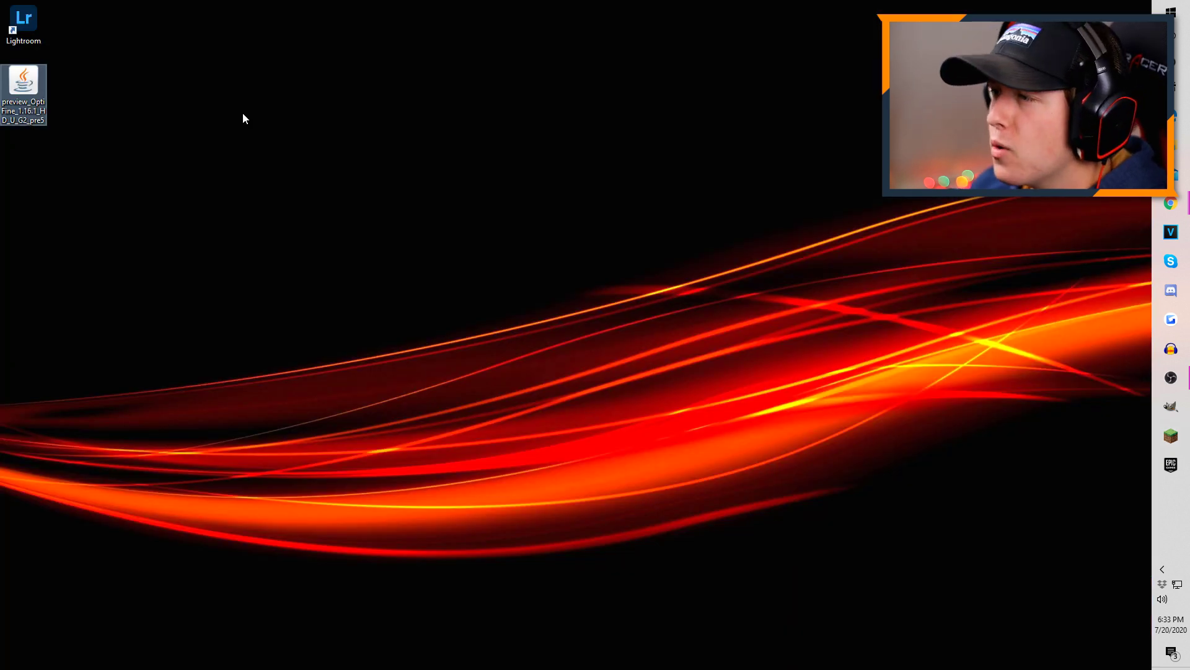
pyautogui.click(243, 118)
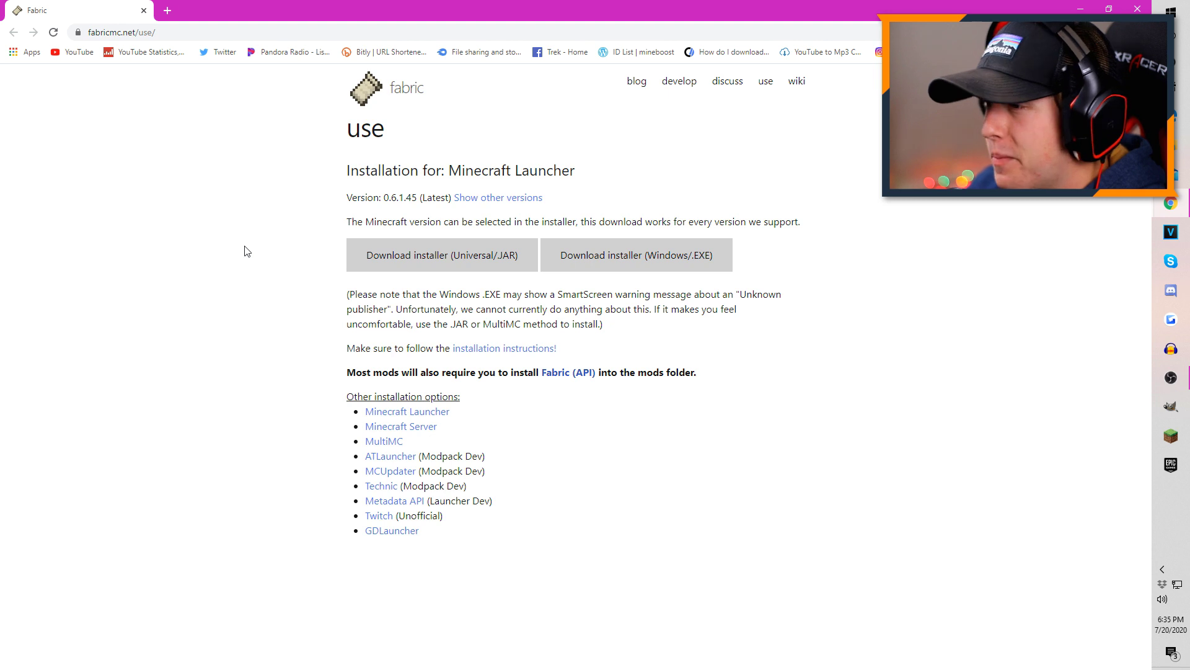
# Step: Download the Fabric 0.6.1.45 Windows .EXE installer and move it onto the desktop
pyautogui.click(614, 261)
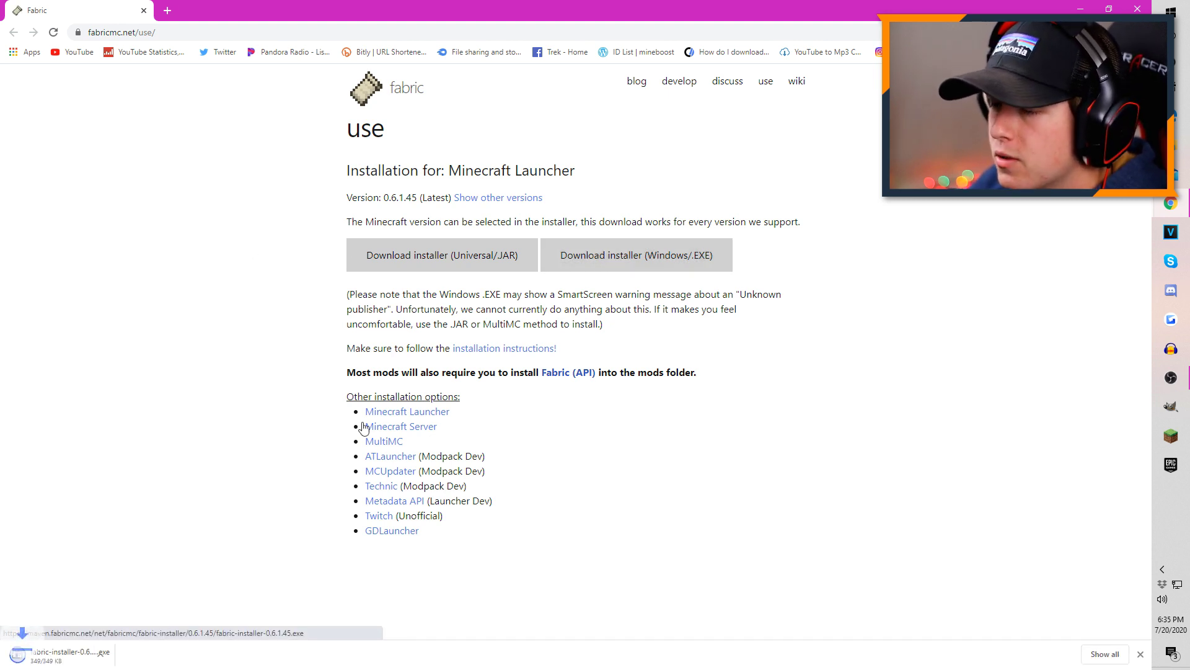
pyautogui.moveTo(70, 664); pyautogui.dragTo(40, 160)
pyautogui.press('super+d')
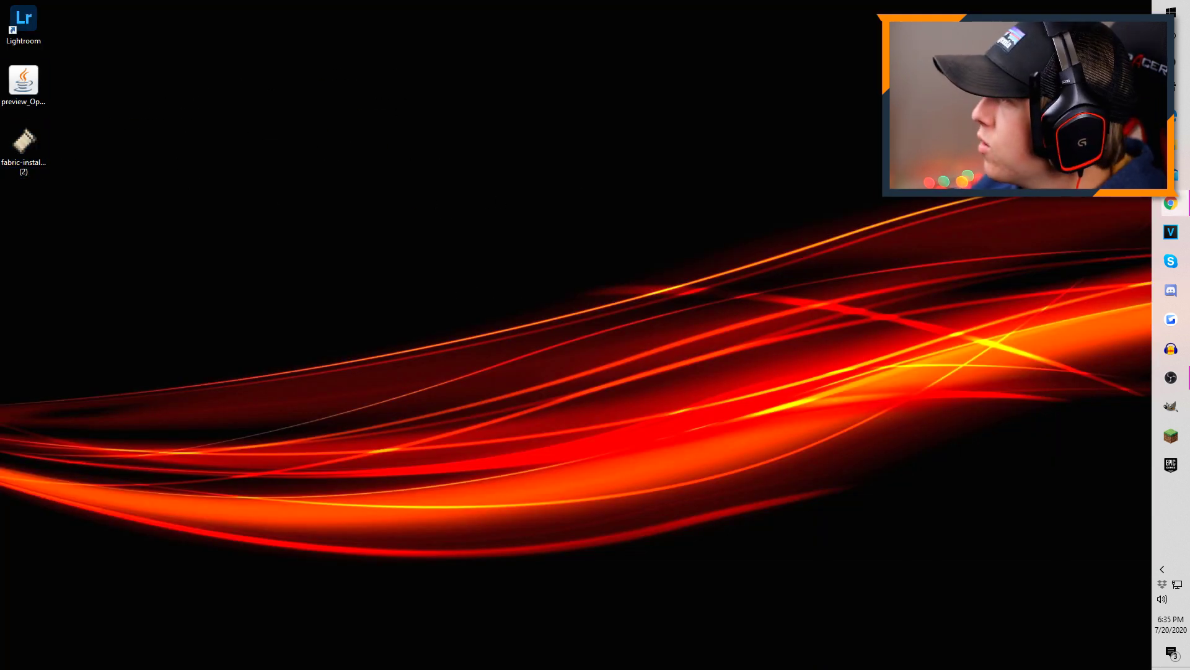
# Step: Restore the browser showing the CurseForge Fabric API page
pyautogui.press('super+d')
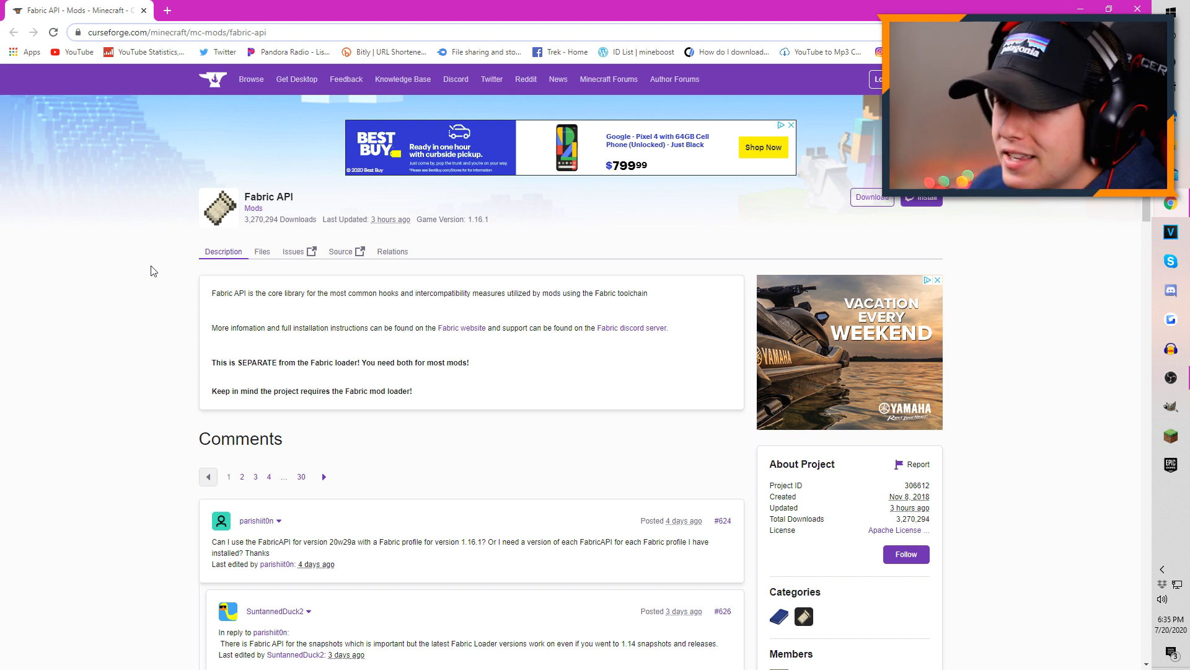
# Step: Open the Fabric API Files tab and scroll to the [1.16.1] Fabric API 0.15.1 build 380
pyautogui.click(262, 252)
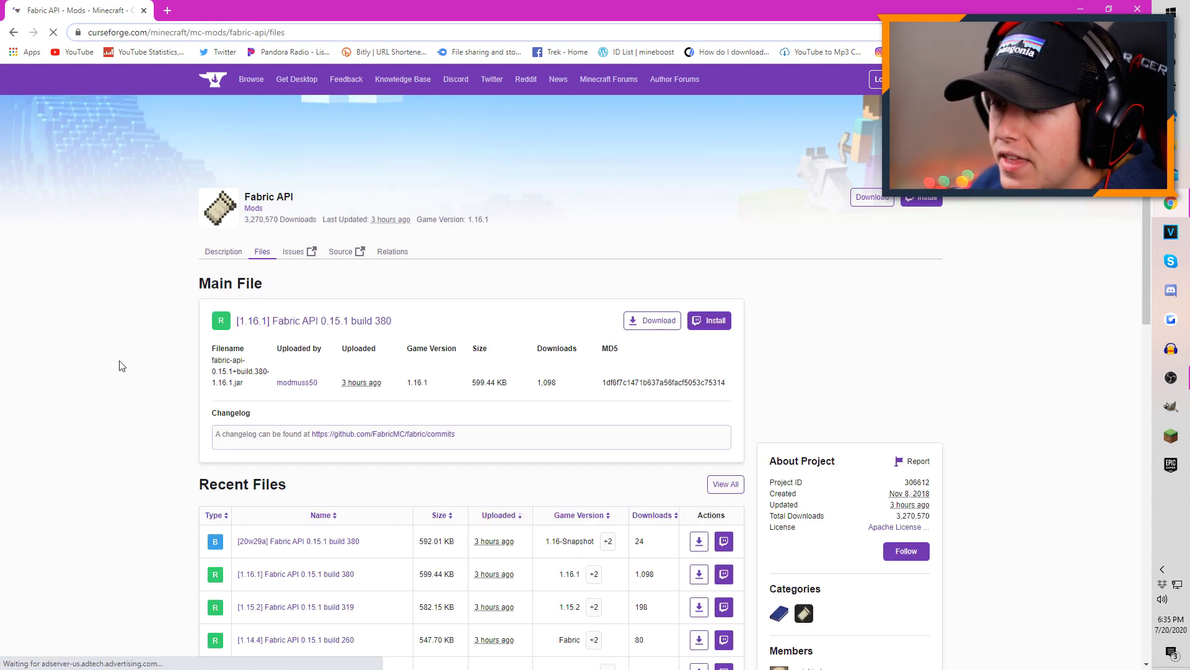
pyautogui.scroll(-2, 155, 390)
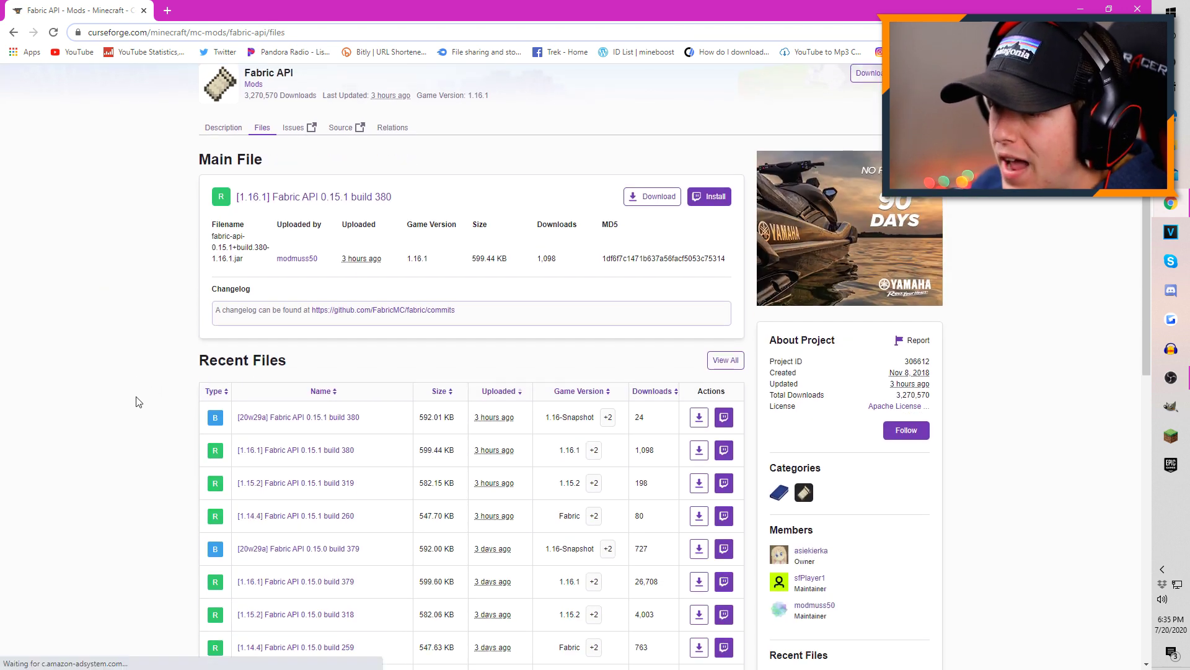